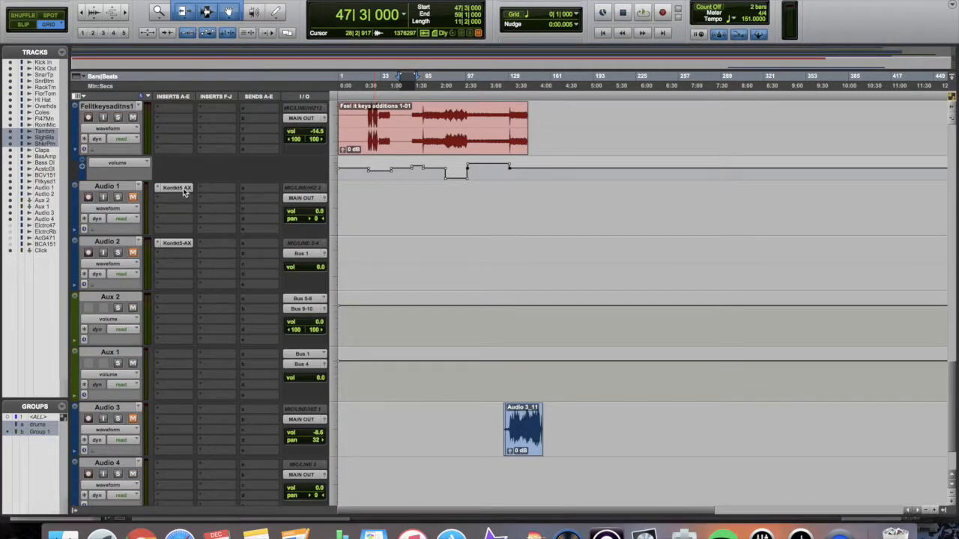
- Open Shimmer Shake Strike from Audio 1's Kontakt insert and review its Pattern page step patterns
{"action": "left_click", "coordinate": [183, 190]}
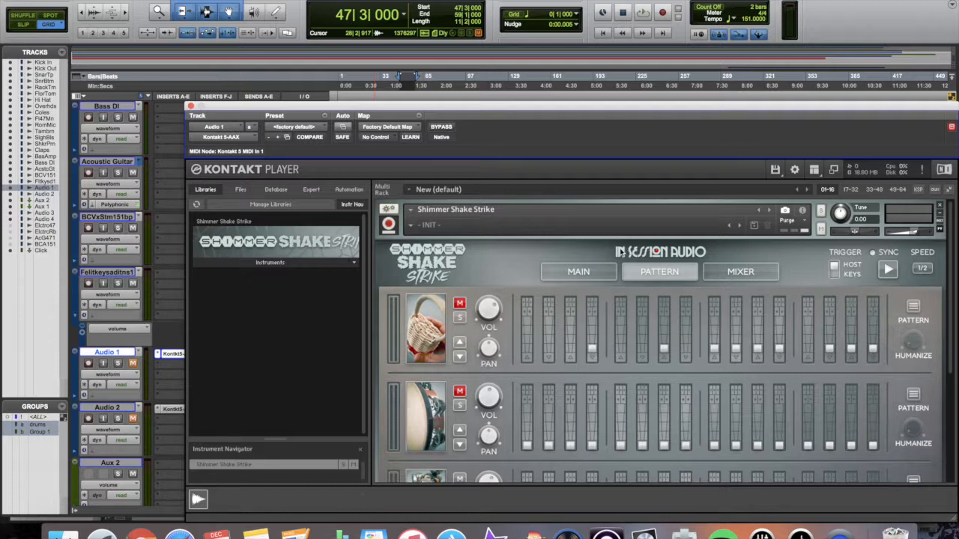
{"action": "left_click_drag", "start_coordinate": [634, 107], "coordinate": [541, 54]}
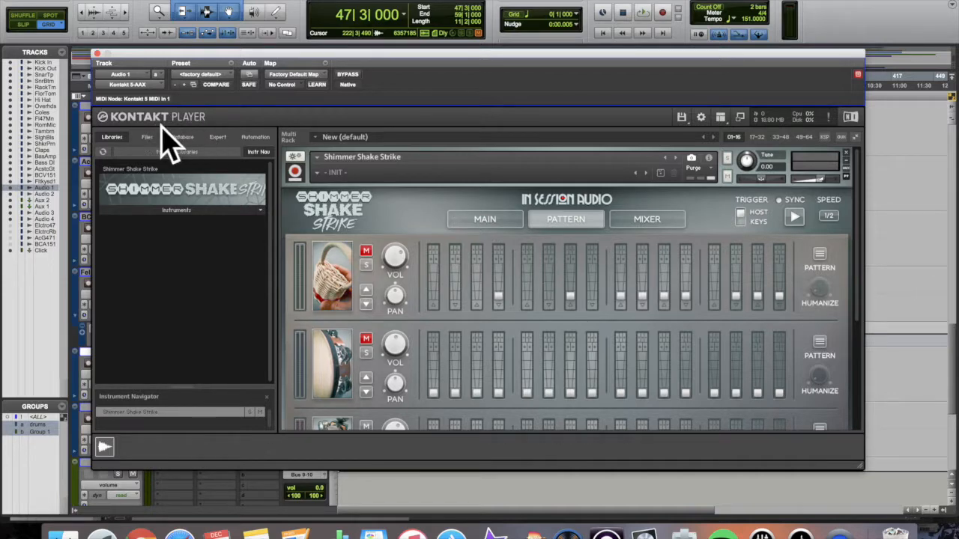
{"action": "scroll", "coordinate": [458, 306], "scroll_direction": "down", "scroll_amount": 5}
{"action": "scroll", "coordinate": [459, 307], "scroll_direction": "up", "scroll_amount": 3}
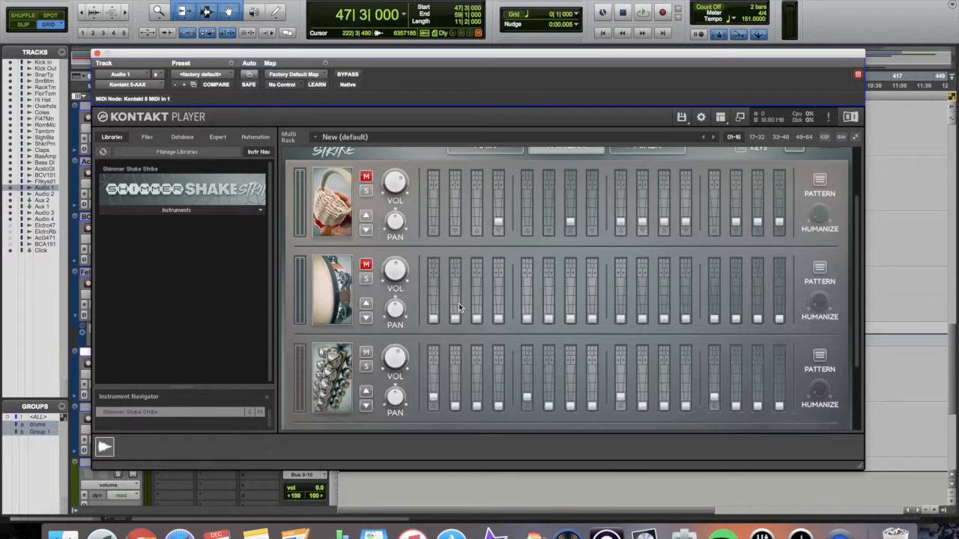
{"action": "scroll", "coordinate": [458, 304], "scroll_direction": "up", "scroll_amount": 2}
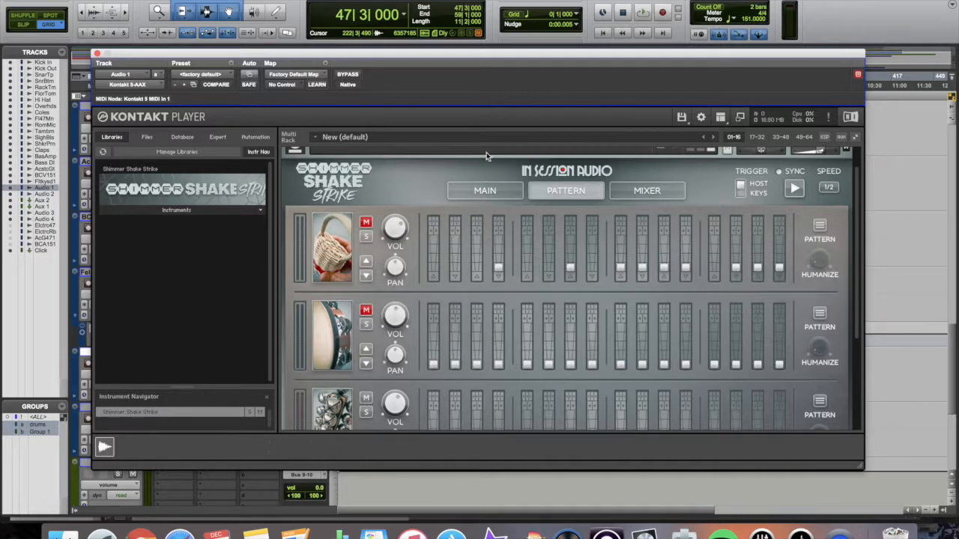
{"action": "left_click_drag", "start_coordinate": [510, 60], "coordinate": [489, 7]}
{"action": "scroll", "coordinate": [537, 185], "scroll_direction": "down", "scroll_amount": 2}
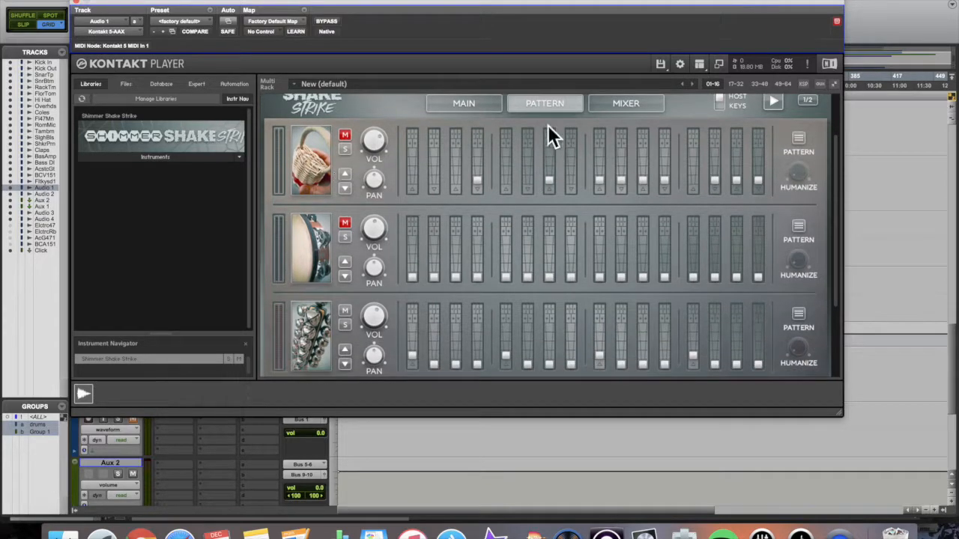
{"action": "left_click", "coordinate": [306, 161]}
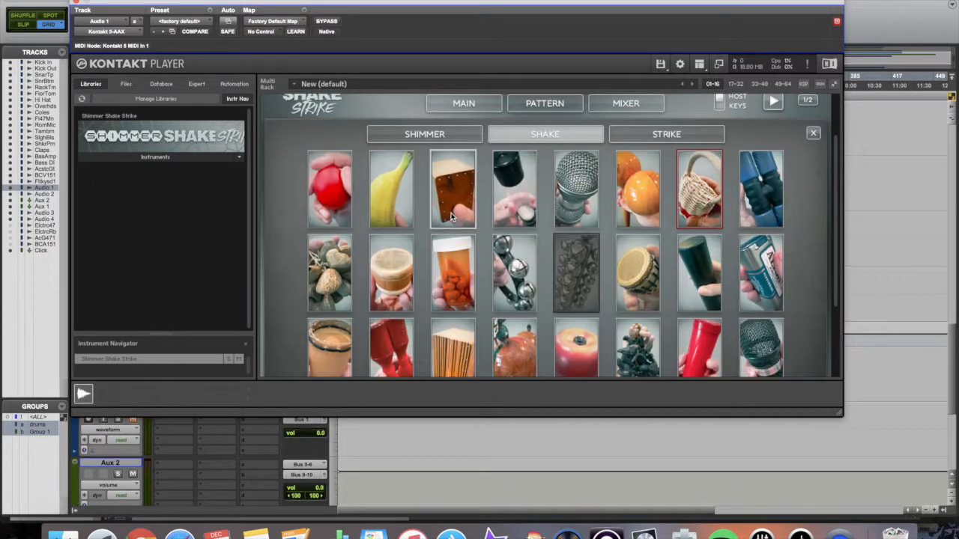
{"action": "scroll", "coordinate": [452, 217], "scroll_direction": "down", "scroll_amount": 3}
{"action": "scroll", "coordinate": [451, 217], "scroll_direction": "up", "scroll_amount": 1}
{"action": "scroll", "coordinate": [452, 217], "scroll_direction": "up", "scroll_amount": 6}
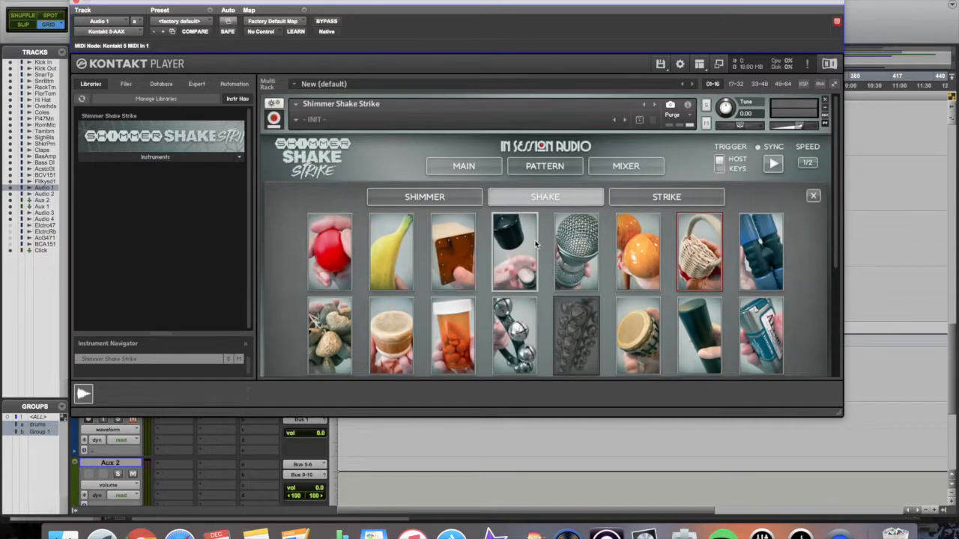
{"action": "scroll", "coordinate": [535, 240], "scroll_direction": "down", "scroll_amount": 1}
{"action": "left_click", "coordinate": [471, 188]}
{"action": "scroll", "coordinate": [556, 224], "scroll_direction": "down", "scroll_amount": 3}
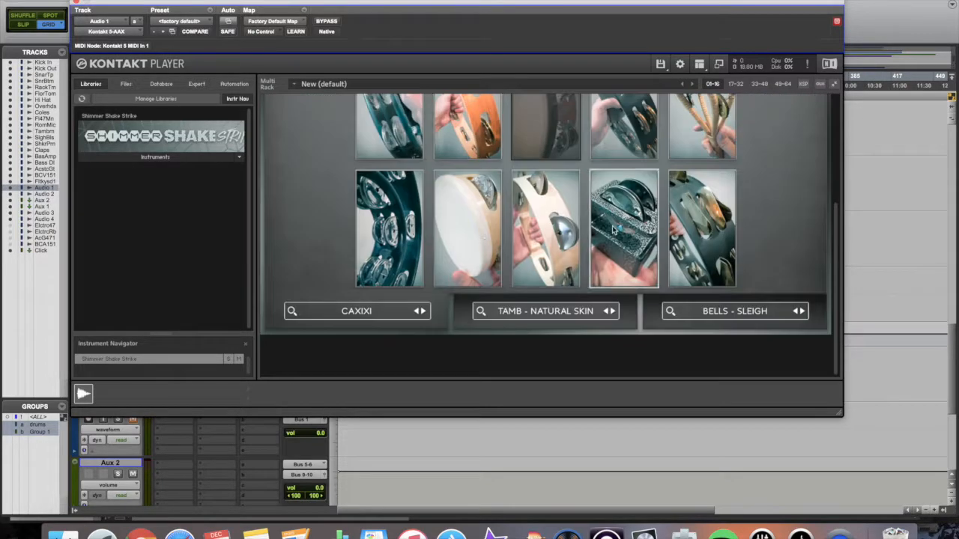
{"action": "scroll", "coordinate": [556, 224], "scroll_direction": "up", "scroll_amount": 1}
{"action": "scroll", "coordinate": [557, 224], "scroll_direction": "up", "scroll_amount": 3}
{"action": "left_click", "coordinate": [671, 185]}
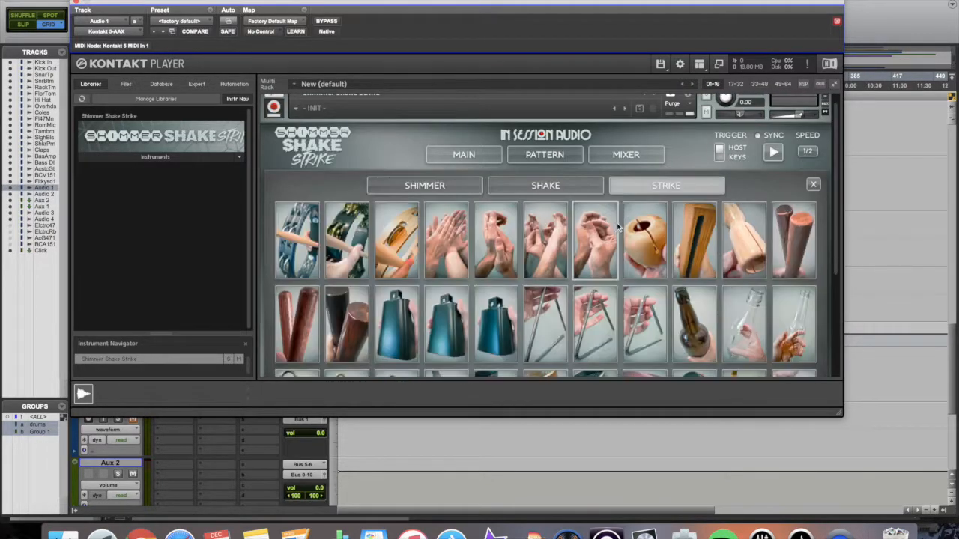
{"action": "scroll", "coordinate": [616, 226], "scroll_direction": "down", "scroll_amount": 3}
{"action": "scroll", "coordinate": [614, 222], "scroll_direction": "up", "scroll_amount": 3}
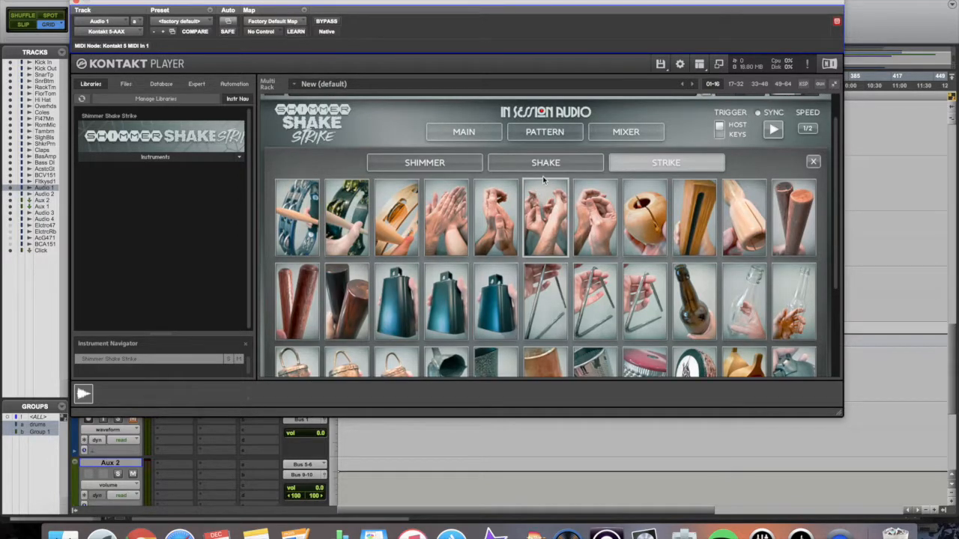
{"action": "left_click", "coordinate": [538, 138]}
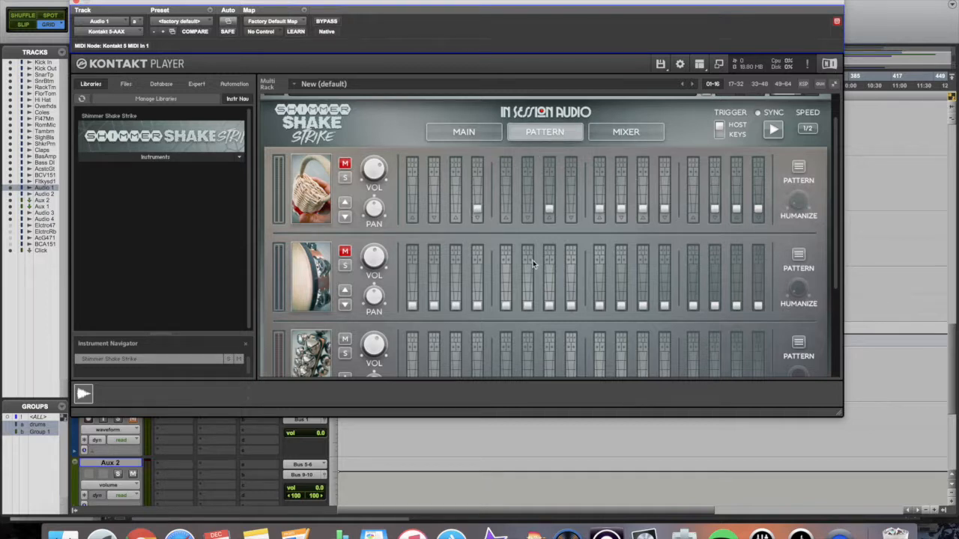
{"action": "scroll", "coordinate": [532, 264], "scroll_direction": "down", "scroll_amount": 4}
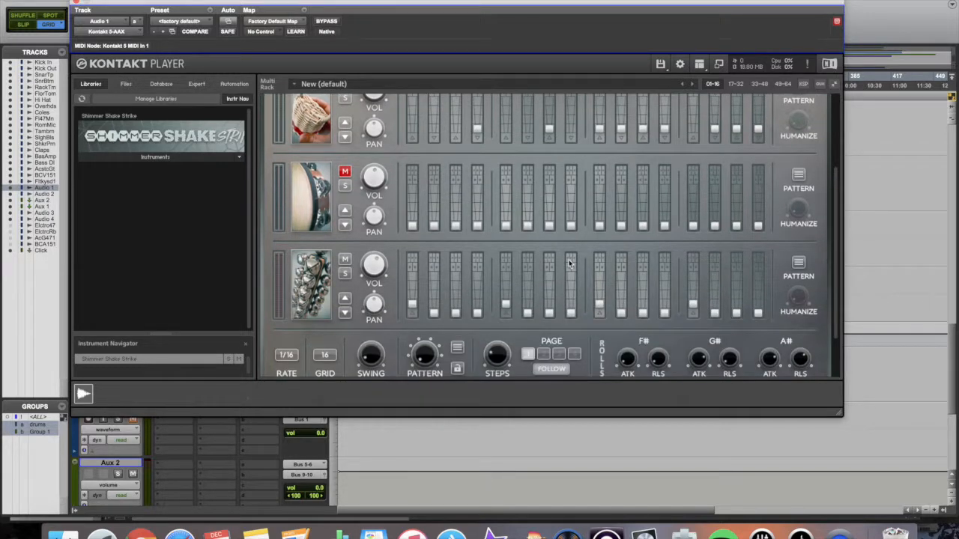
{"action": "scroll", "coordinate": [629, 268], "scroll_direction": "down", "scroll_amount": 3}
{"action": "scroll", "coordinate": [603, 273], "scroll_direction": "up", "scroll_amount": 10}
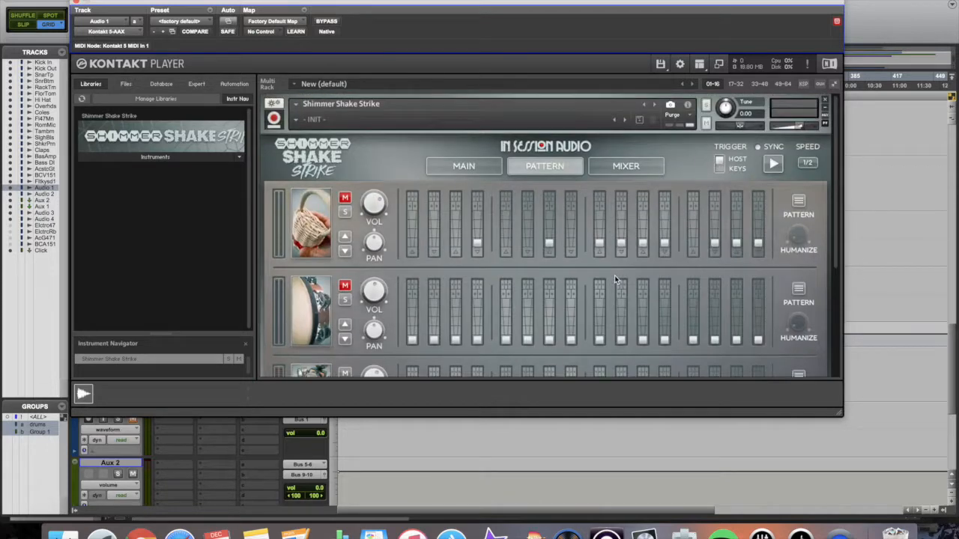
- Review the tune, EQ and send settings for Caxixi, Tamb, Sleigh Bells and master FX, then close Kontakt
{"action": "left_click", "coordinate": [633, 169]}
{"action": "scroll", "coordinate": [629, 271], "scroll_direction": "down", "scroll_amount": 8}
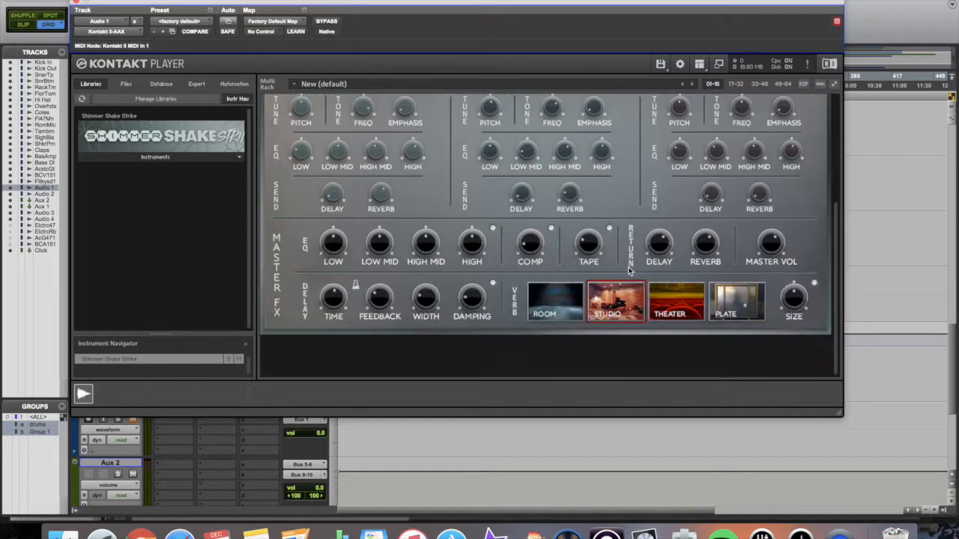
{"action": "scroll", "coordinate": [637, 251], "scroll_direction": "up", "scroll_amount": 3}
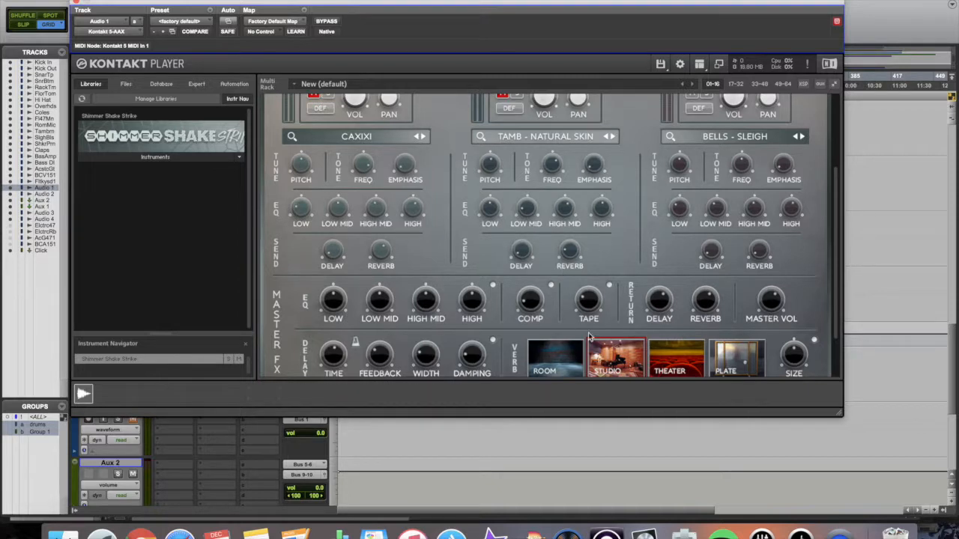
{"action": "scroll", "coordinate": [582, 306], "scroll_direction": "up", "scroll_amount": 1}
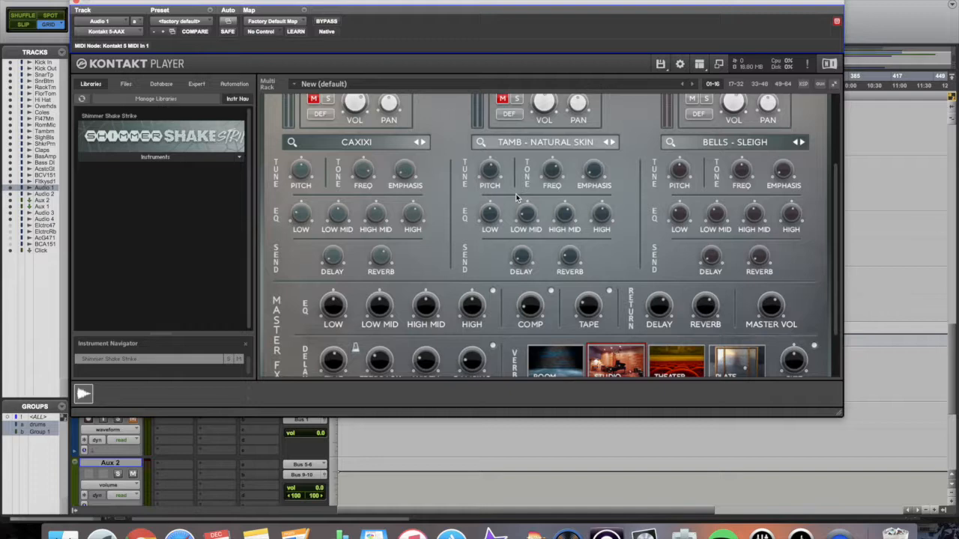
{"action": "scroll", "coordinate": [515, 197], "scroll_direction": "up", "scroll_amount": 5}
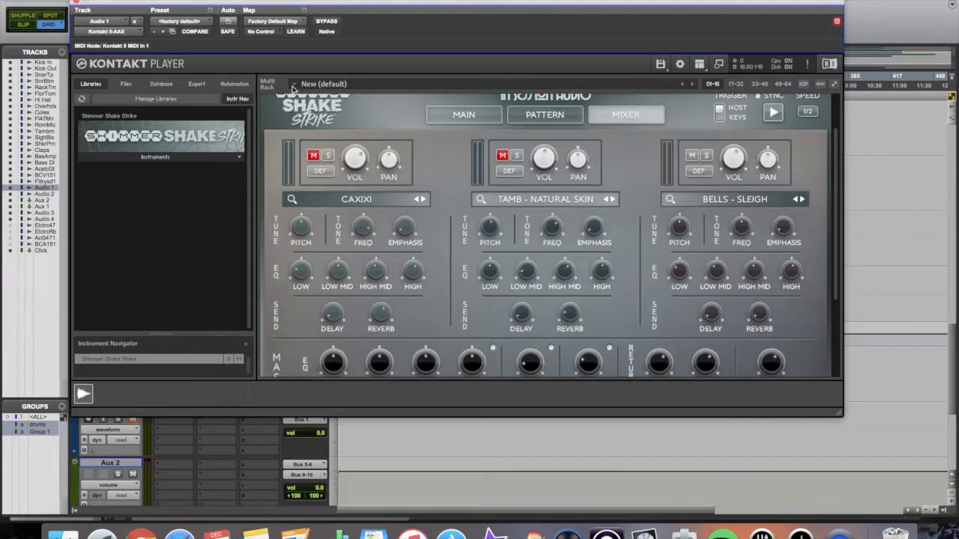
{"action": "left_click", "coordinate": [77, 4]}
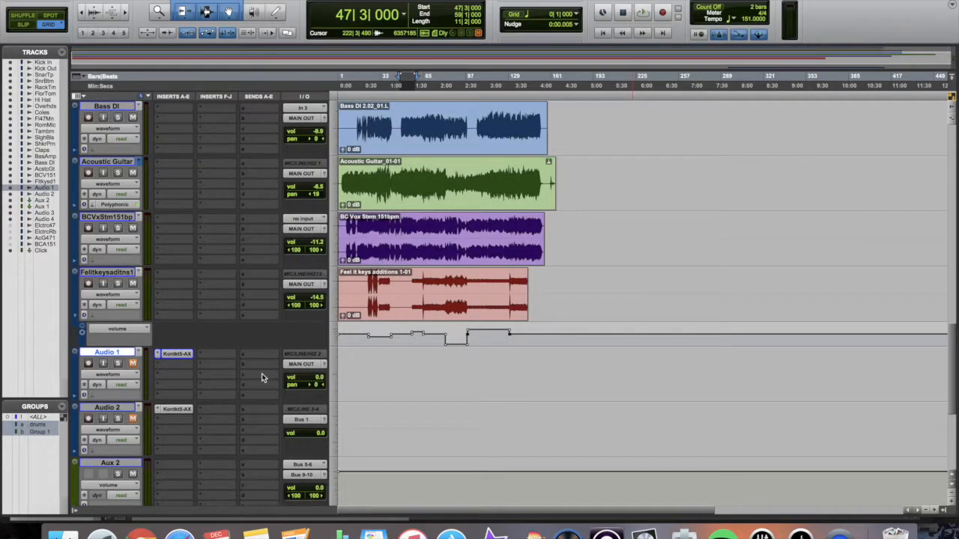
- Select bars 44|3 to 54|4 across the grouped Tambourine, Sleigh Bells and Shaker clips
{"action": "scroll", "coordinate": [431, 332], "scroll_direction": "up", "scroll_amount": 5}
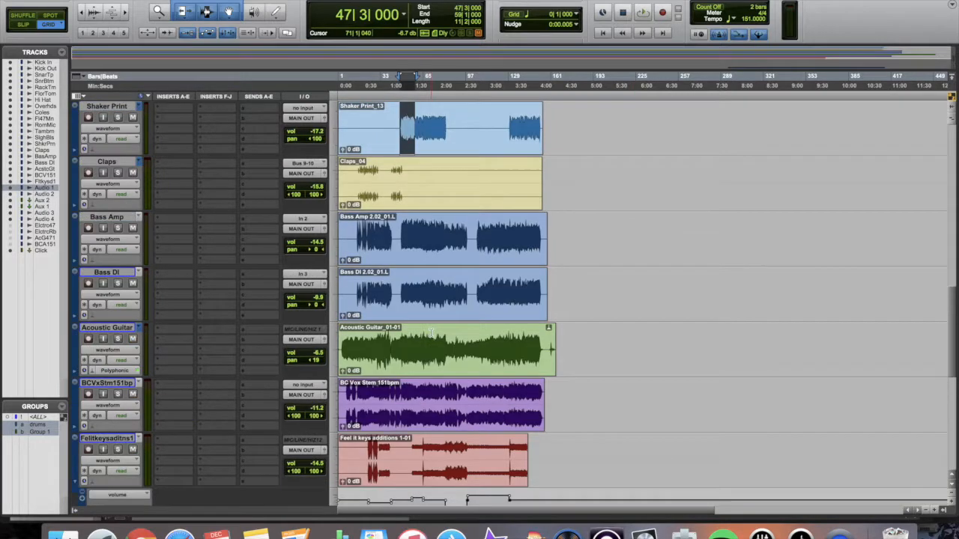
{"action": "scroll", "coordinate": [430, 332], "scroll_direction": "up", "scroll_amount": 4}
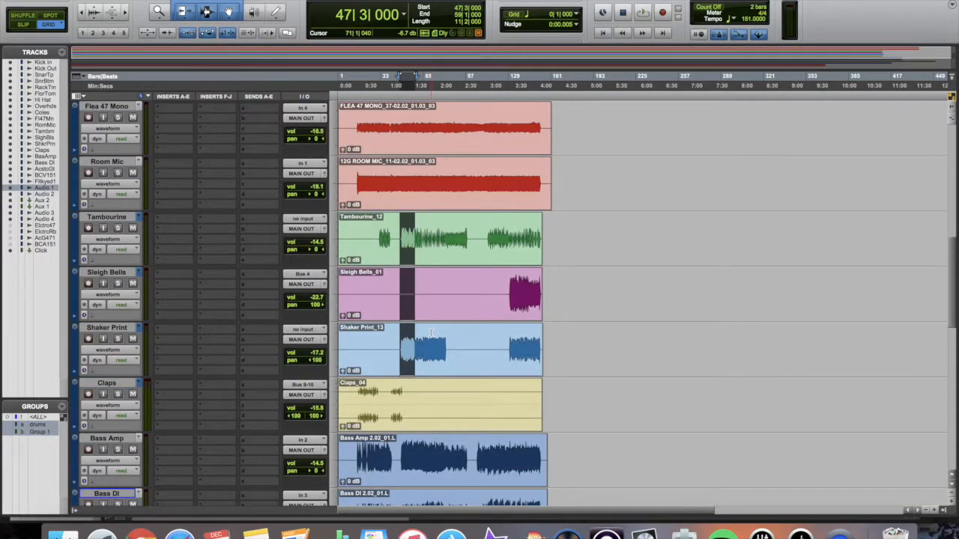
{"action": "left_click", "coordinate": [400, 234]}
{"action": "left_click_drag", "start_coordinate": [396, 235], "coordinate": [411, 238]}
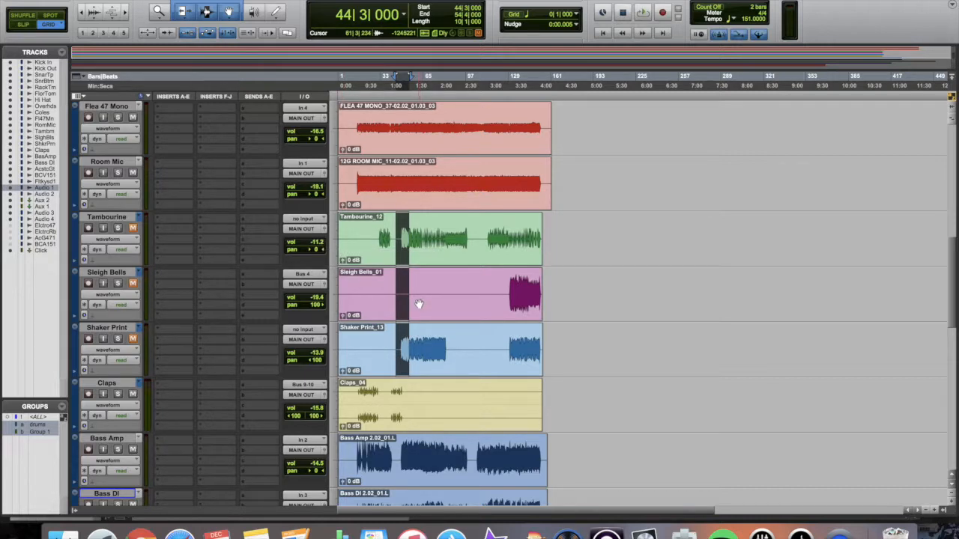
- Select bars 46 to 54 on the percussion clips and loop-play them
{"action": "left_click", "coordinate": [402, 241]}
{"action": "left_click_drag", "start_coordinate": [402, 241], "coordinate": [409, 250]}
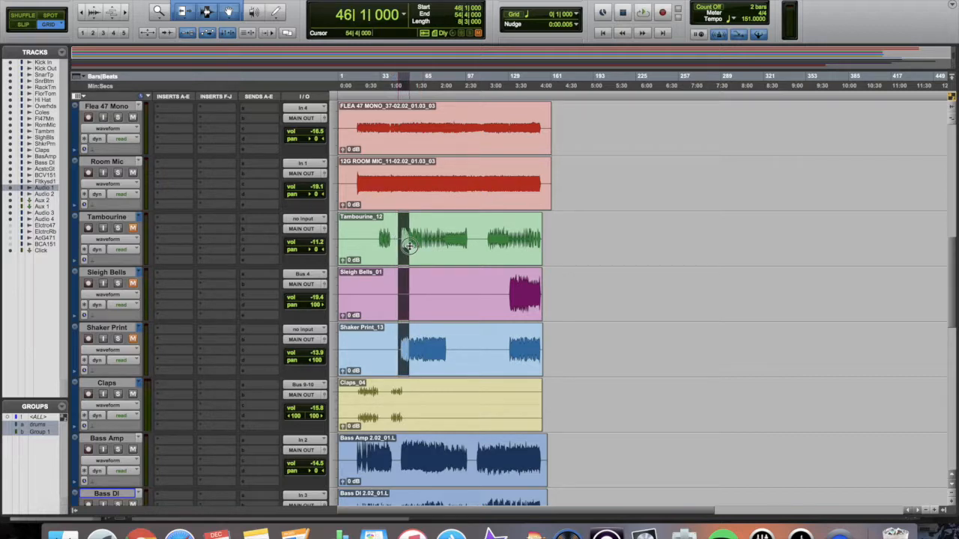
{"action": "key", "text": "space"}
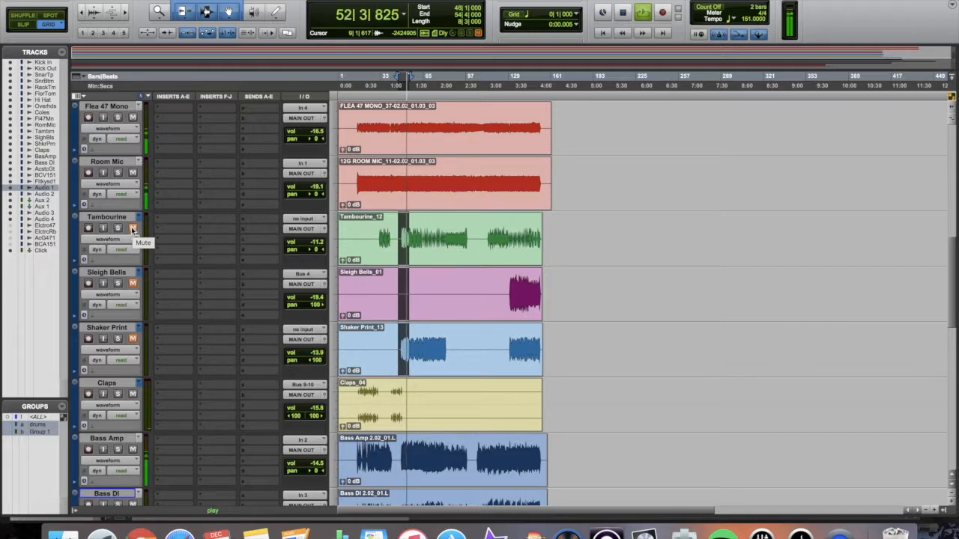
{"action": "key", "text": "space"}
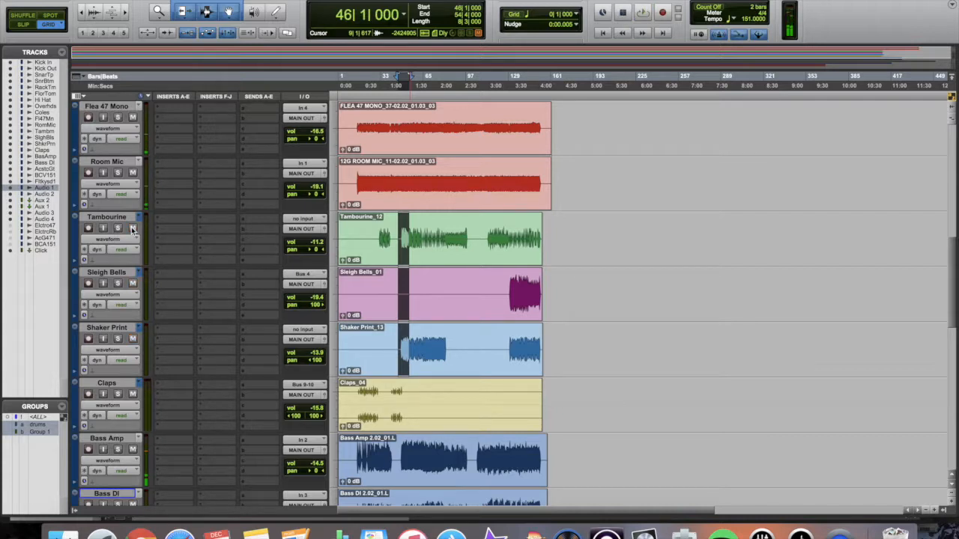
{"action": "key", "text": "space"}
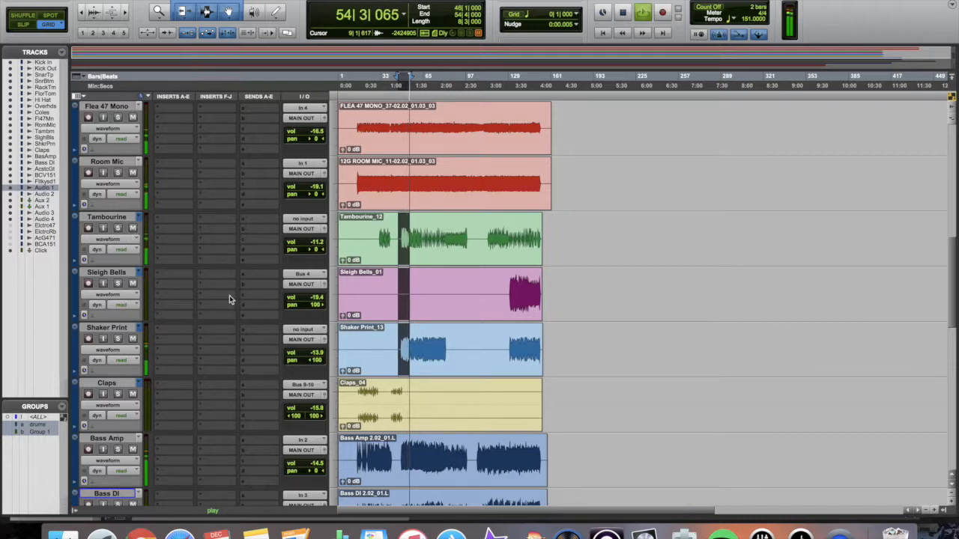
- Mute then unmute the recorded percussion group during the loop, then stop playback
{"action": "left_click", "coordinate": [132, 338]}
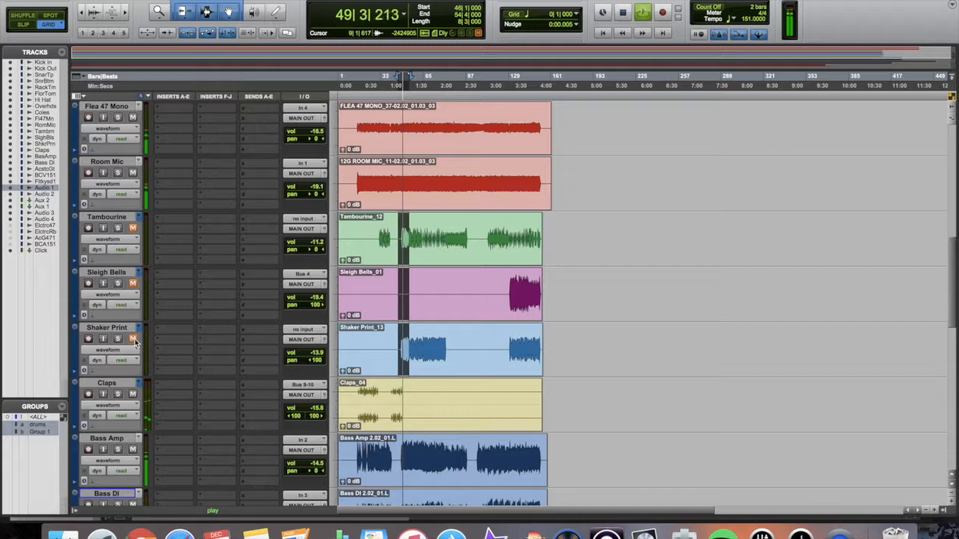
{"action": "left_click", "coordinate": [133, 339]}
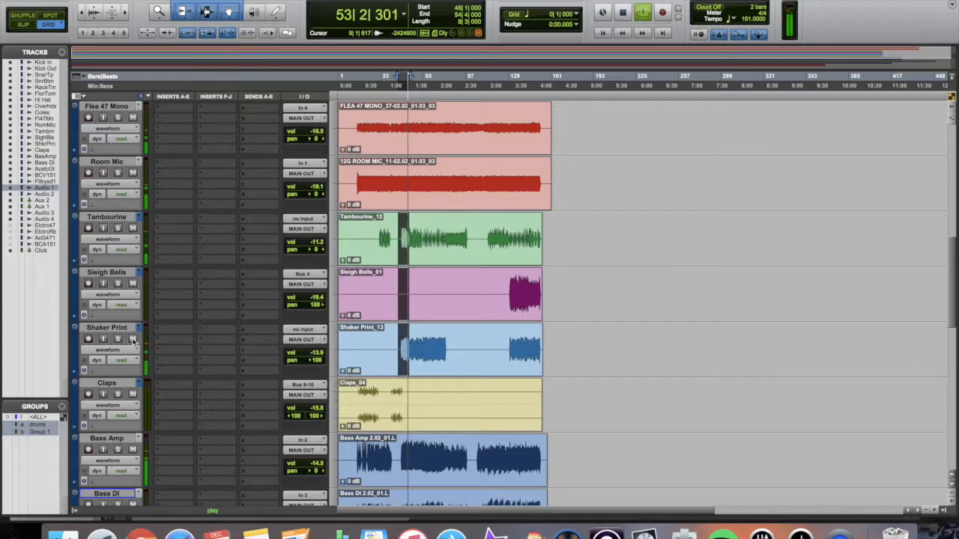
{"action": "key", "text": "space"}
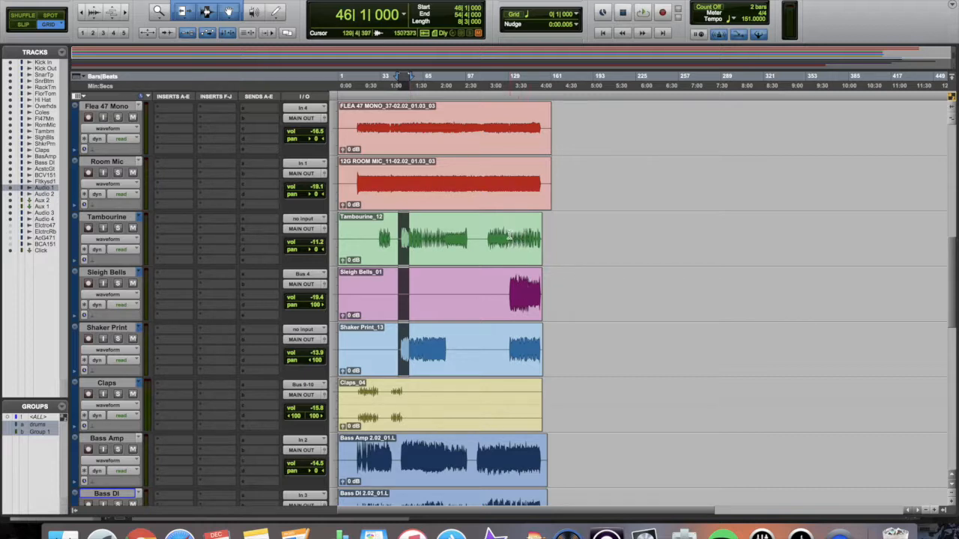
- Select 129|3 to the clip ends at 154|4, mute the percussion group and loop-play
{"action": "left_click_drag", "start_coordinate": [509, 234], "coordinate": [543, 247]}
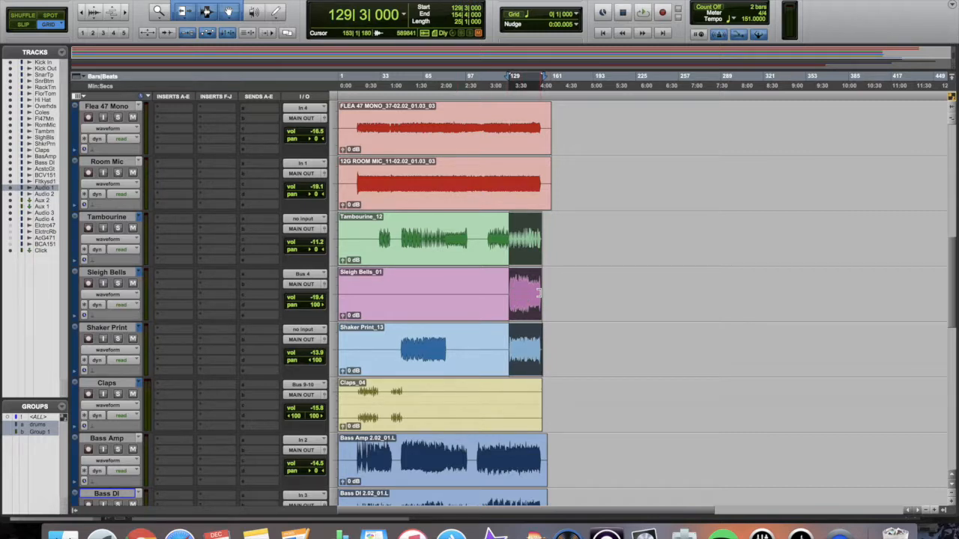
{"action": "left_click", "coordinate": [134, 283]}
{"action": "key", "text": "space"}
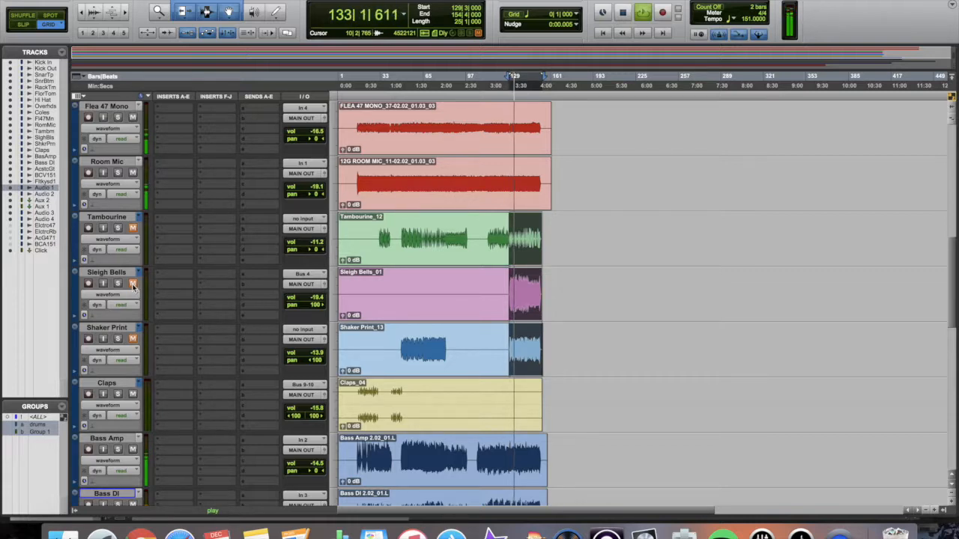
- Toggle the recorded percussion group unmuted, muted and unmuted again, then stop playback
{"action": "left_click", "coordinate": [132, 284]}
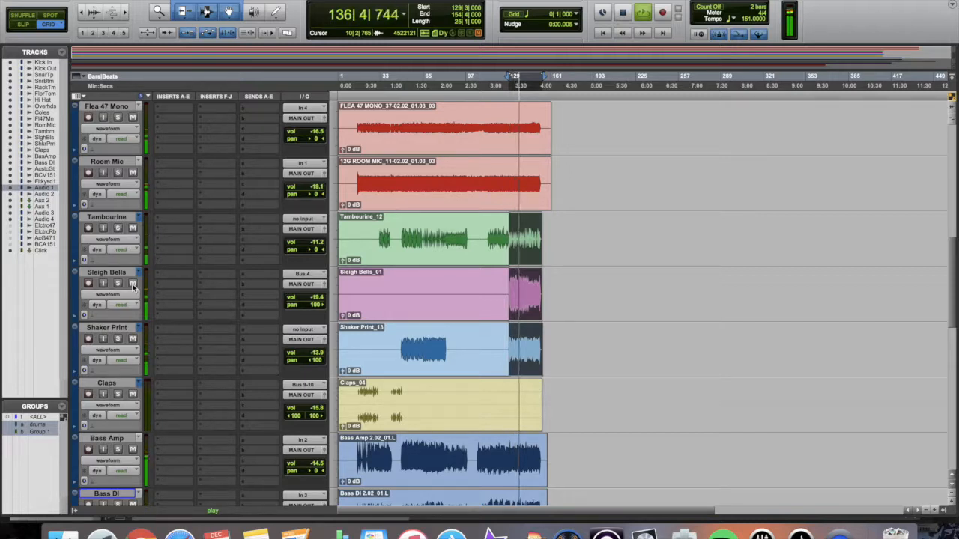
{"action": "left_click", "coordinate": [132, 284]}
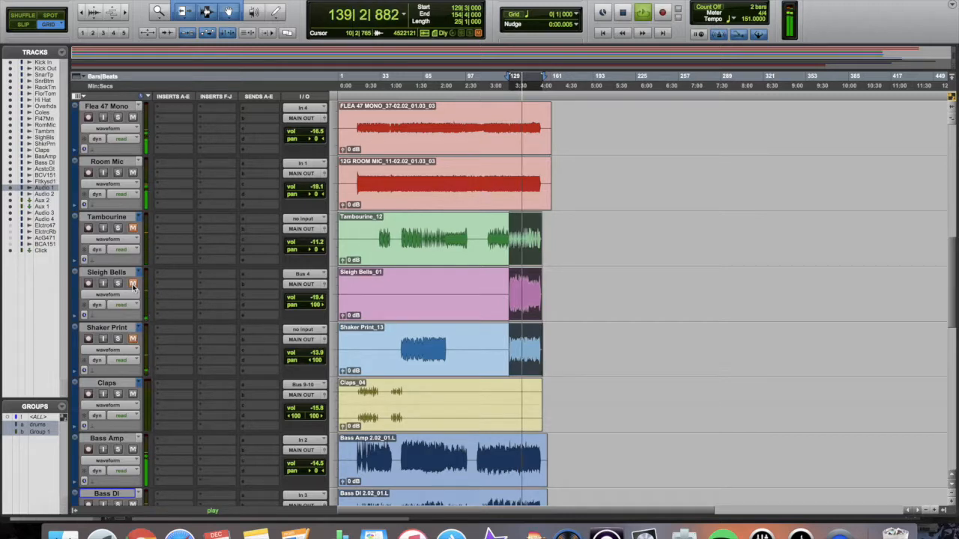
{"action": "left_click", "coordinate": [132, 284]}
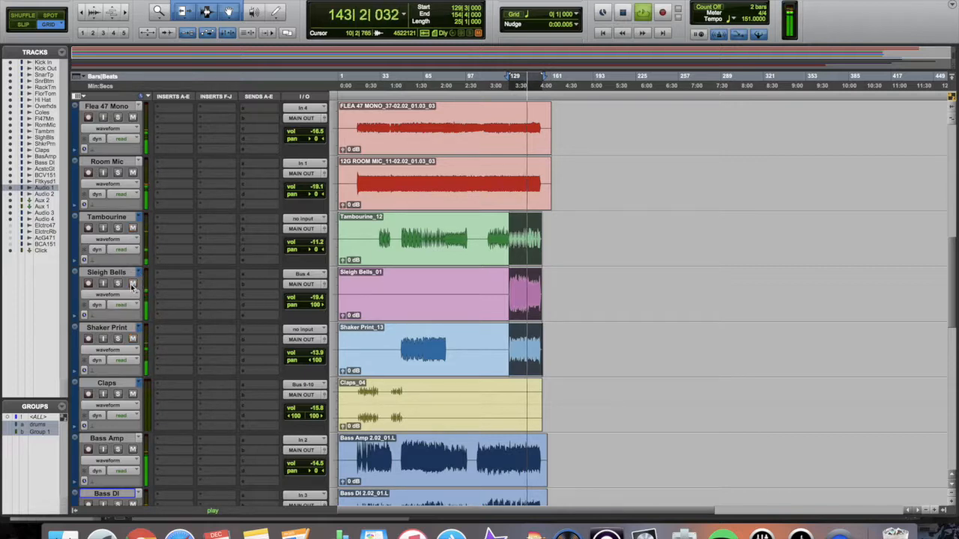
{"action": "key", "text": "space"}
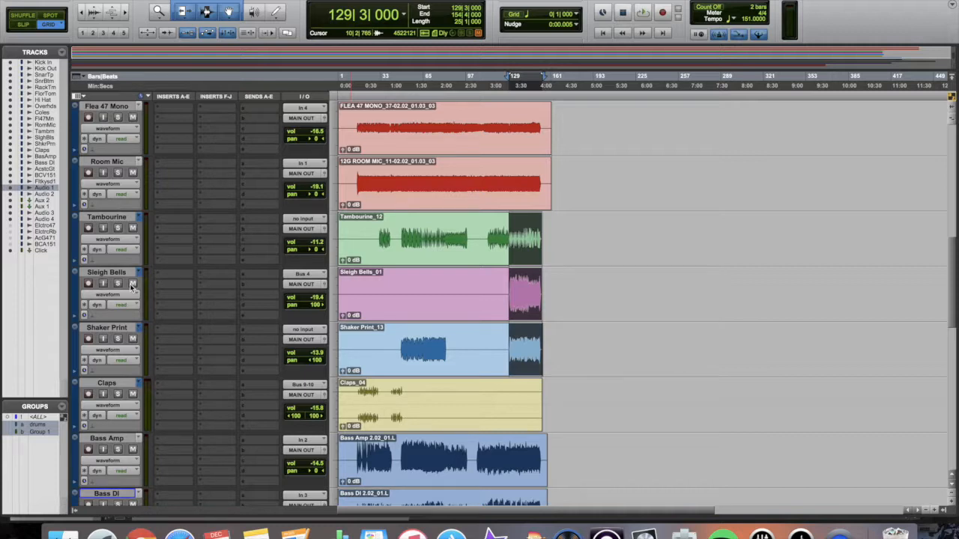
- Solo the Tambourine track and play the 129|3–154|4 selection on its own, then stop
{"action": "scroll", "coordinate": [526, 285], "scroll_direction": "down", "scroll_amount": 4}
{"action": "scroll", "coordinate": [525, 285], "scroll_direction": "up", "scroll_amount": 4}
{"action": "scroll", "coordinate": [516, 285], "scroll_direction": "down", "scroll_amount": 6}
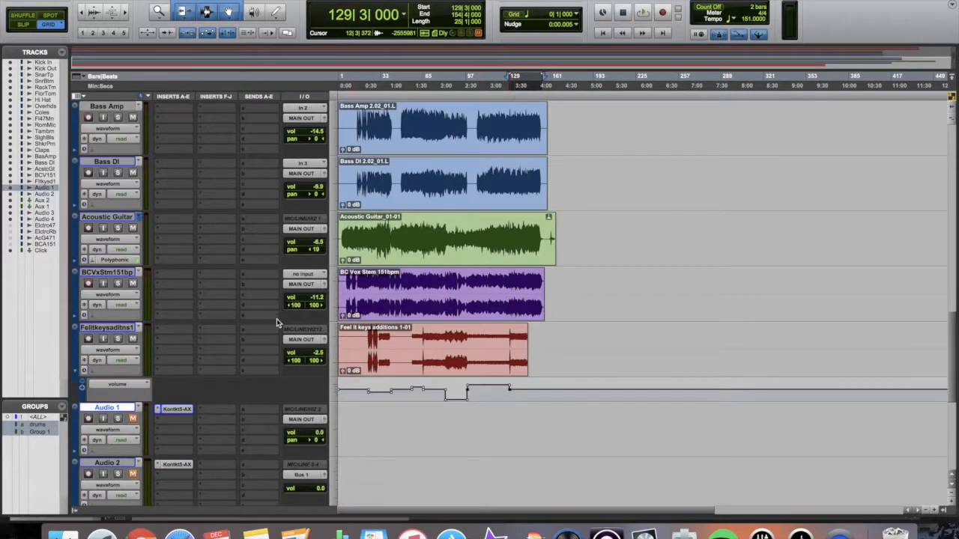
{"action": "scroll", "coordinate": [272, 322], "scroll_direction": "down", "scroll_amount": 4}
{"action": "scroll", "coordinate": [147, 337], "scroll_direction": "up", "scroll_amount": 9}
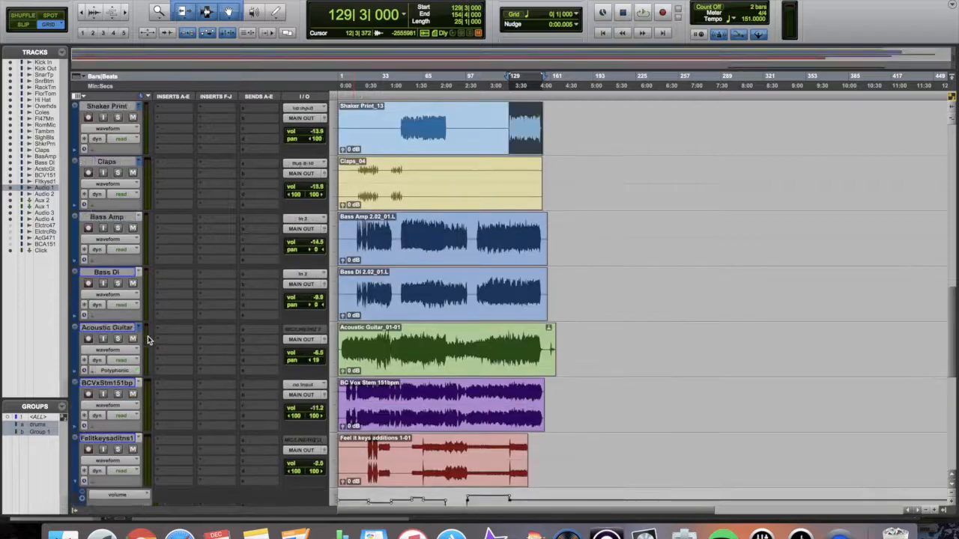
{"action": "left_click", "coordinate": [117, 172]}
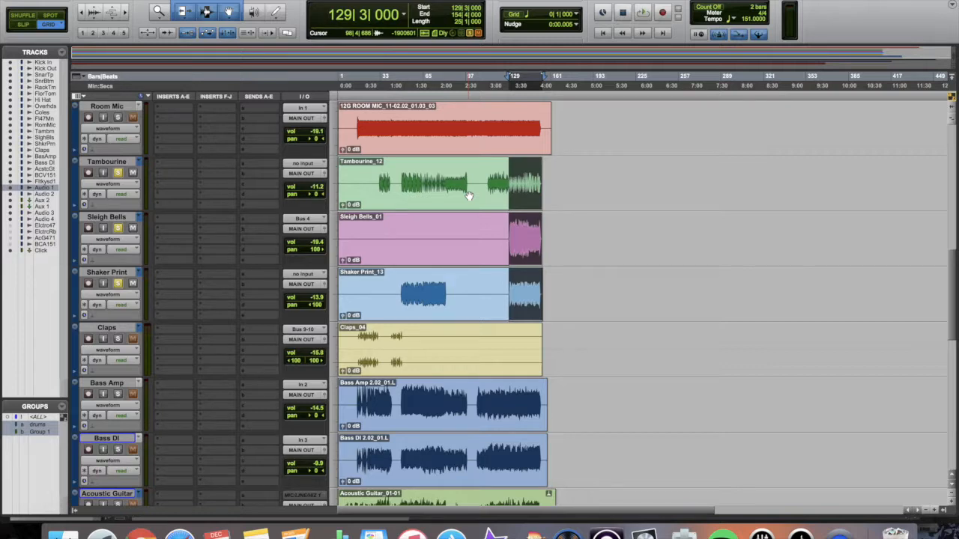
{"action": "key", "text": "space"}
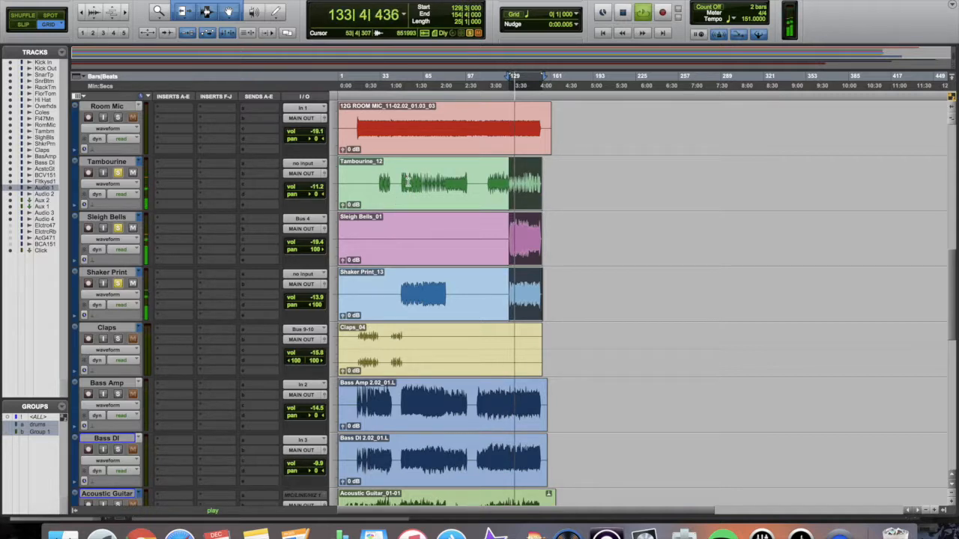
{"action": "key", "text": "space"}
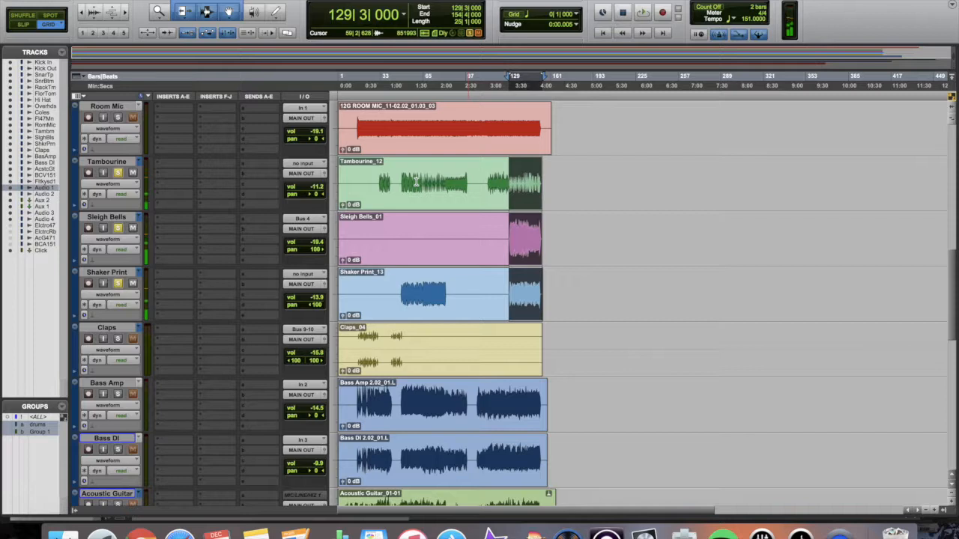